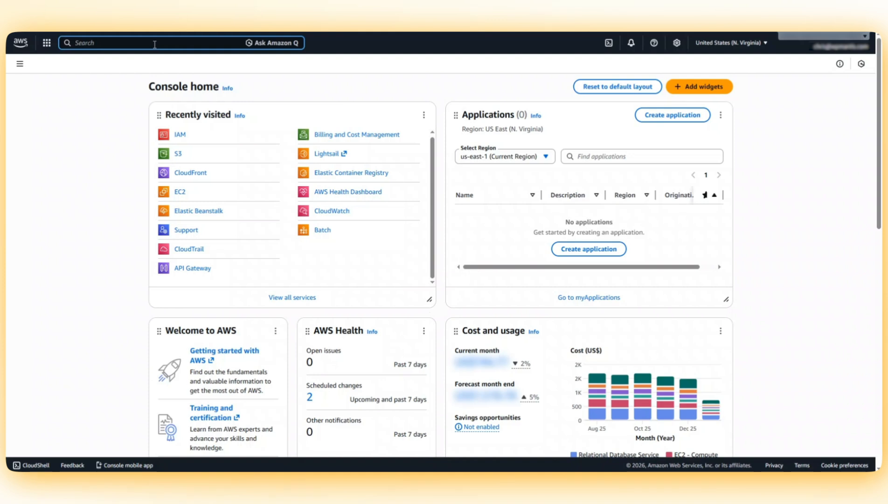
Find the IAM service and open its list of users
text(Iam)
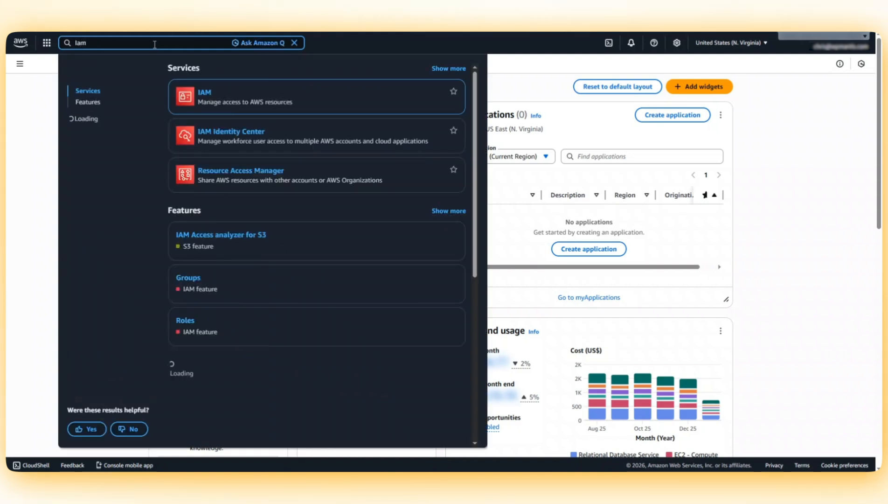
click(205, 93)
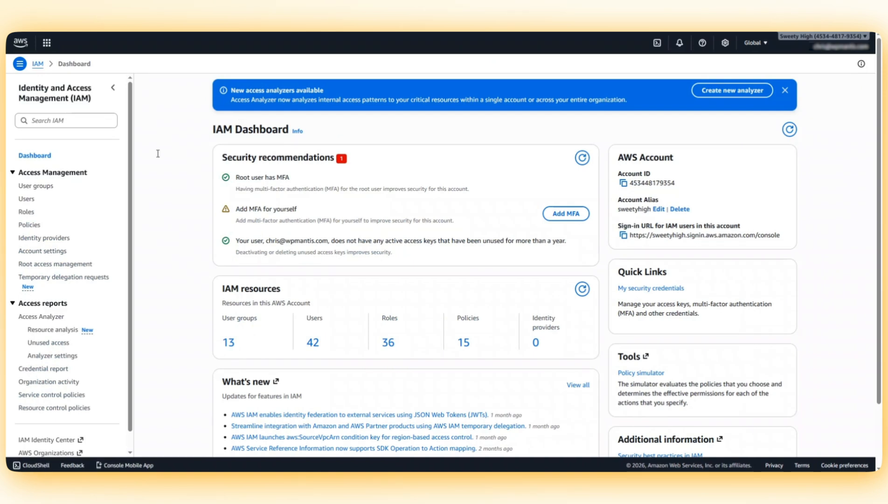
click(27, 198)
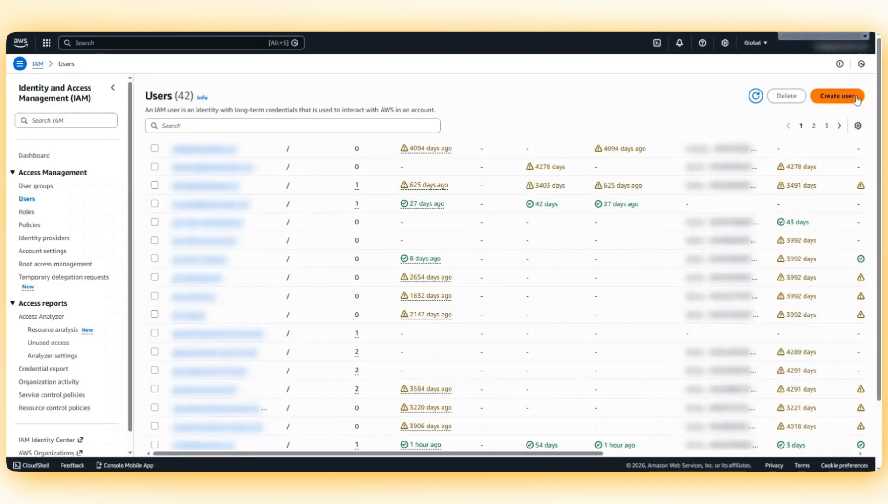
Start a new IAM user named Themedev without console access and proceed to its permissions
click(845, 95)
click(256, 161)
text(Themedev)
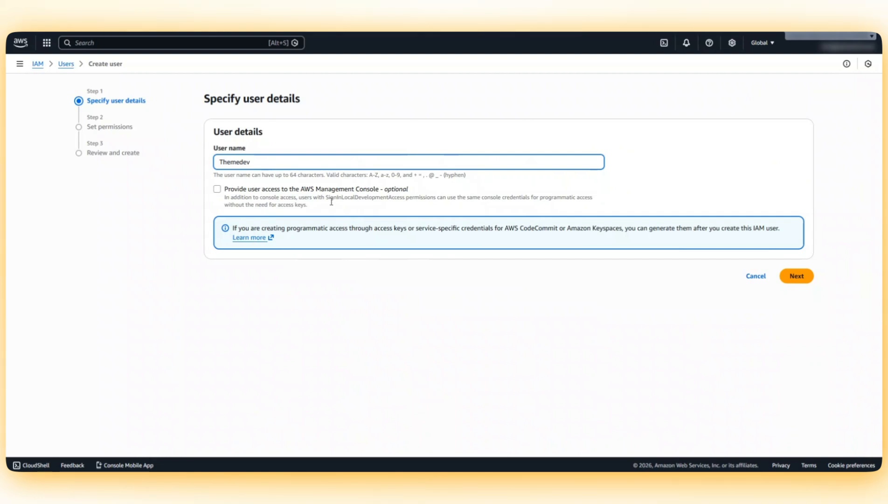
click(798, 276)
Attach the AmazonS3FullAccess policy directly, create the user and open its details
click(664, 162)
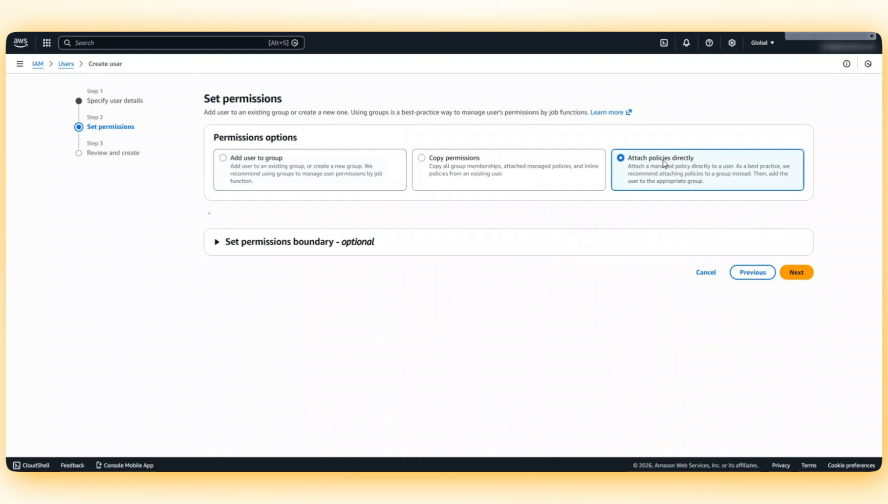
click(311, 264)
text(Amazons3full)
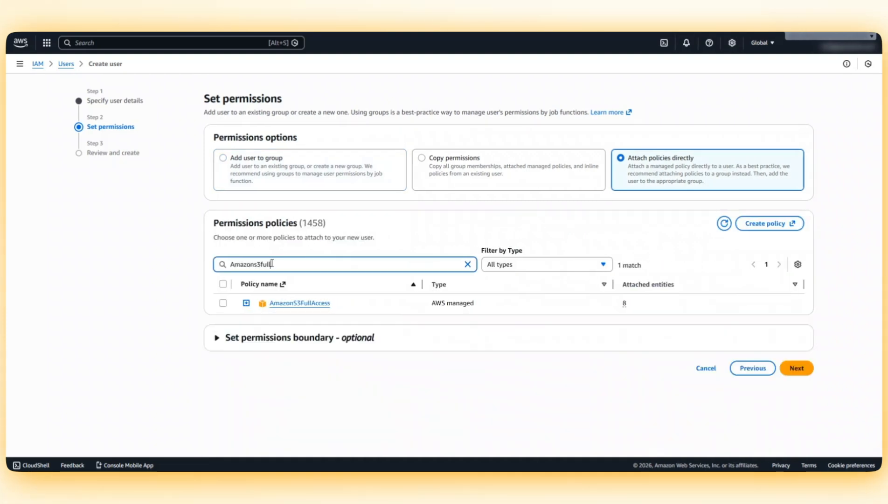
click(224, 303)
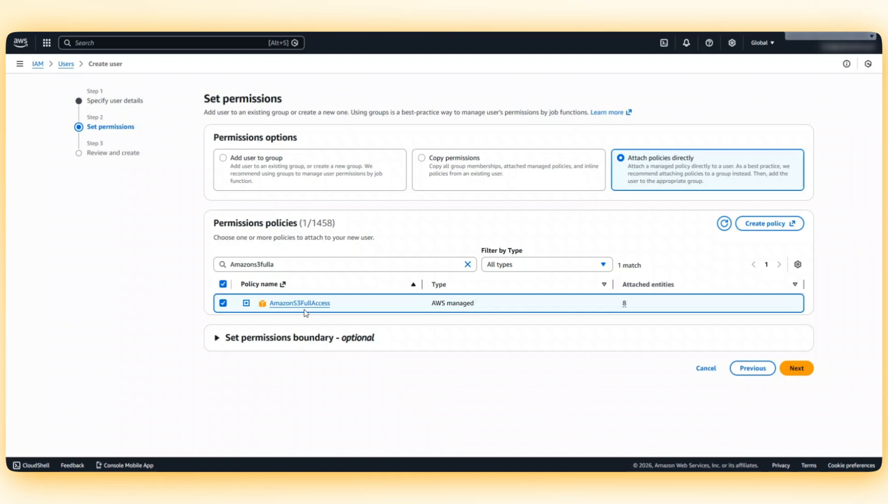
click(797, 367)
click(799, 367)
click(189, 124)
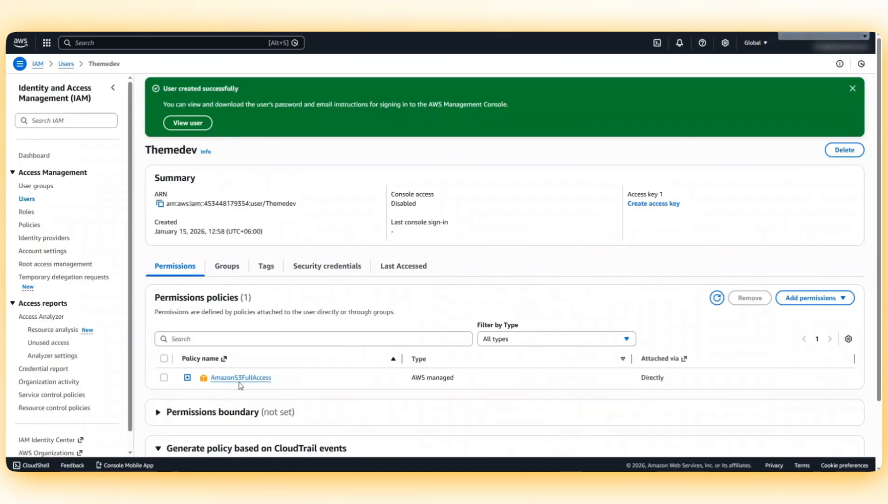
Create a Command Line Interface (CLI) access key for Themedev without a description tag and download its .csv file
click(675, 206)
click(324, 156)
click(313, 433)
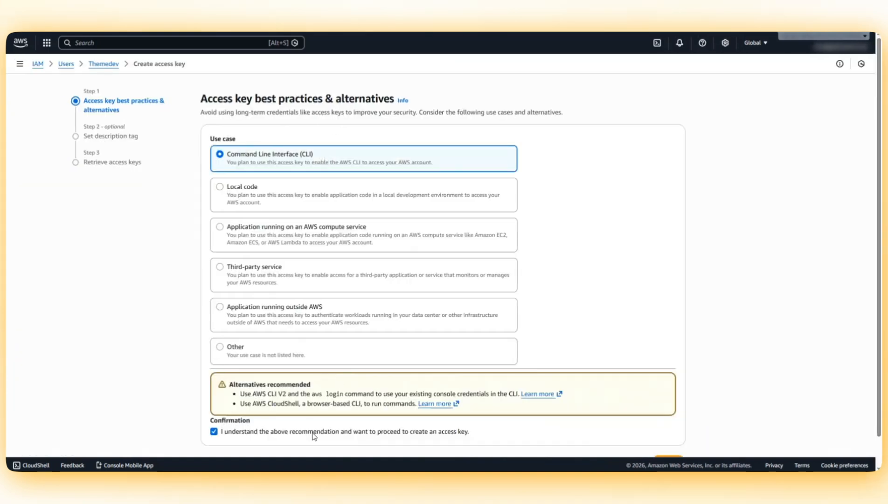
scroll(312, 434, down, 1)
click(672, 432)
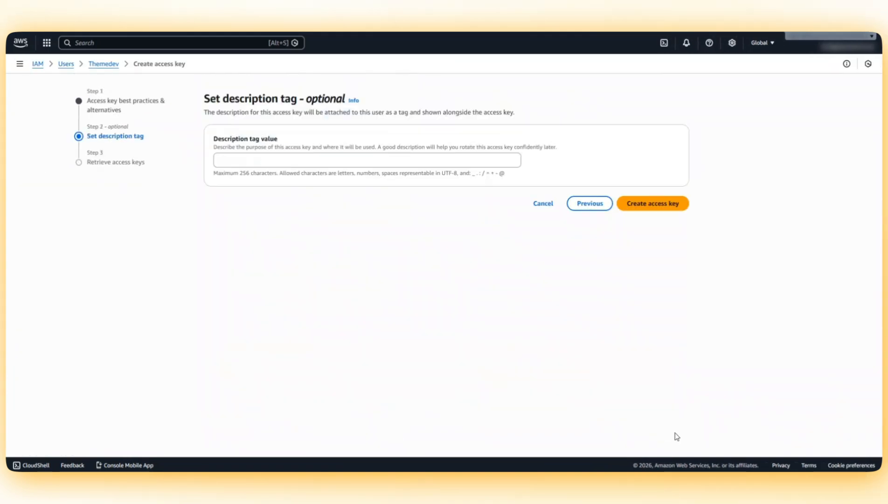
click(685, 203)
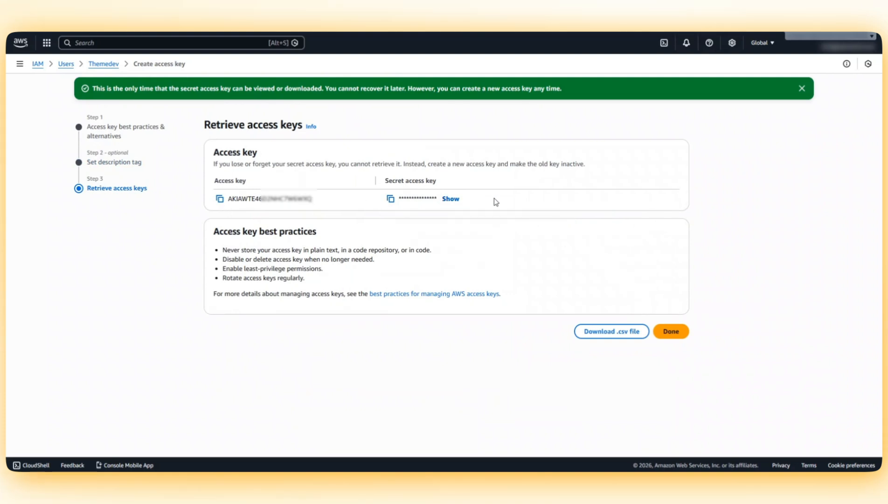
click(641, 335)
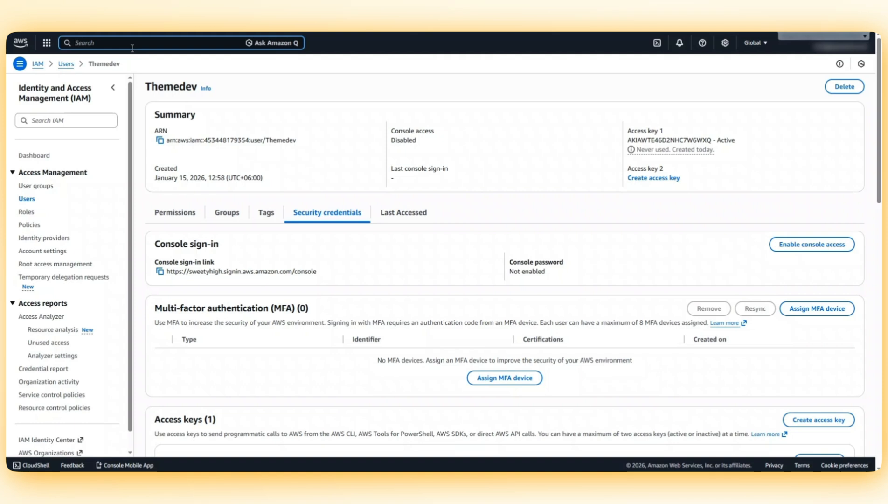
Go to the S3 service and start a new general purpose bucket named neuralbin
text(s3)
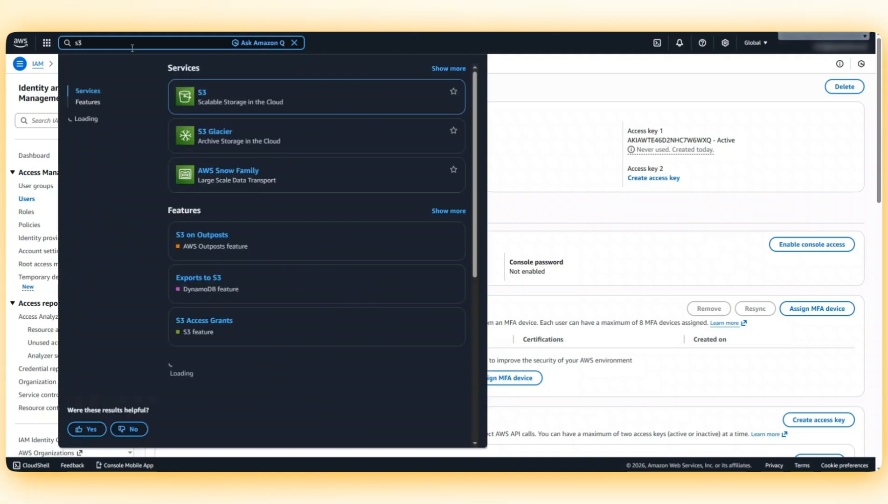
click(202, 94)
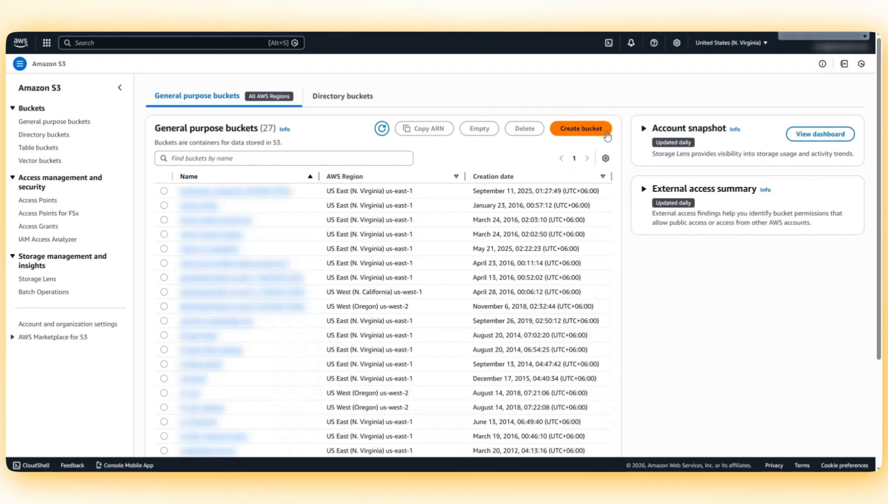
click(581, 128)
click(161, 237)
text(neuralbin)
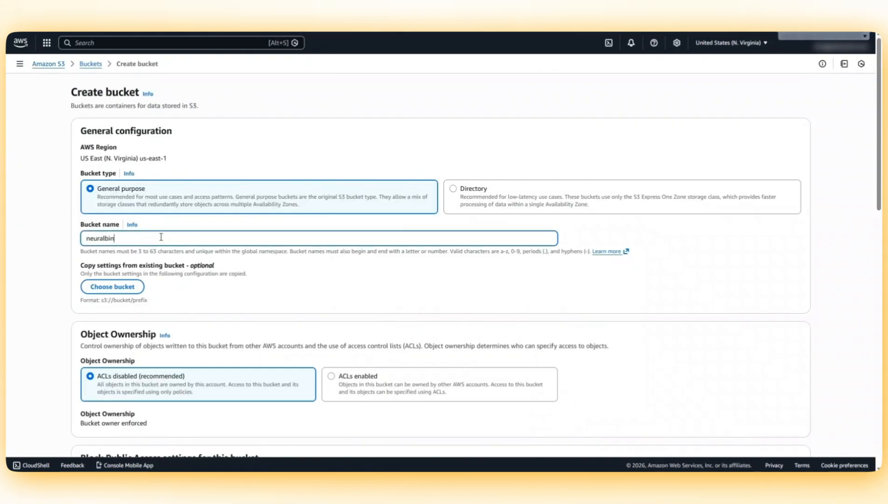
click(191, 259)
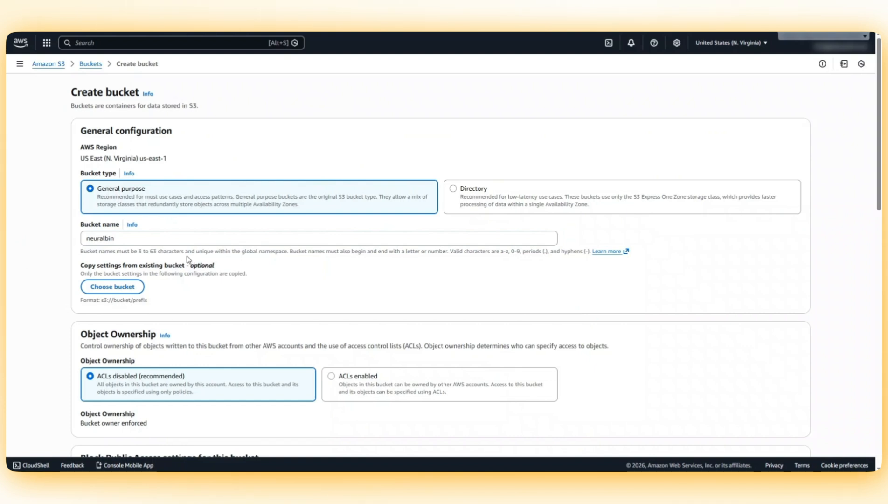
Enable ACLs for the new bucket and set its object ownership to Object writer
scroll(194, 307, down, 3)
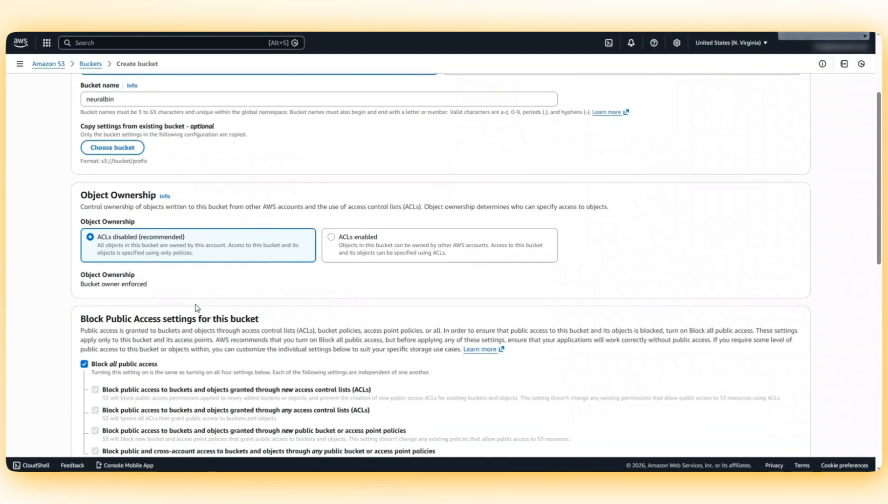
click(372, 253)
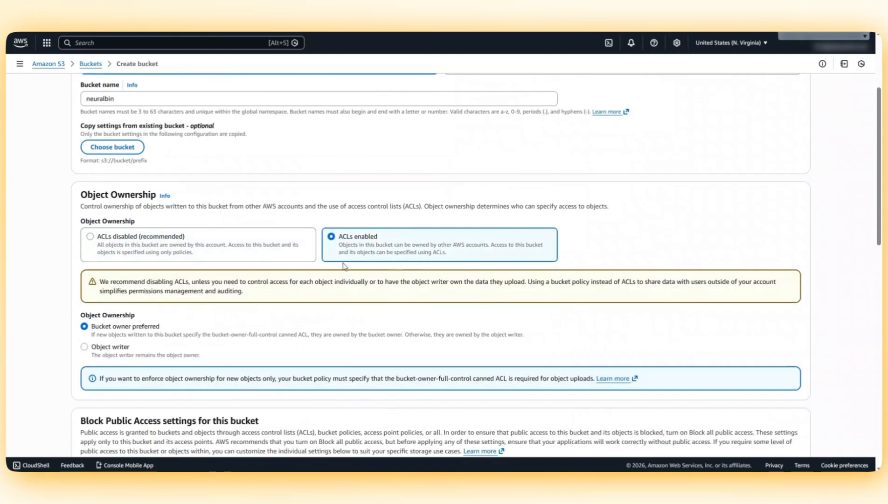
click(107, 349)
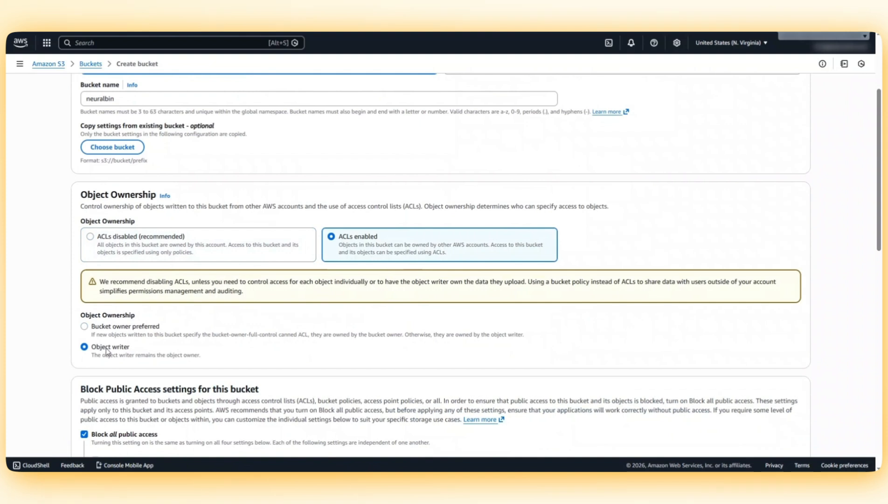
Turn off Block all public access, acknowledge the public access warning and create the bucket
scroll(106, 351, down, 4)
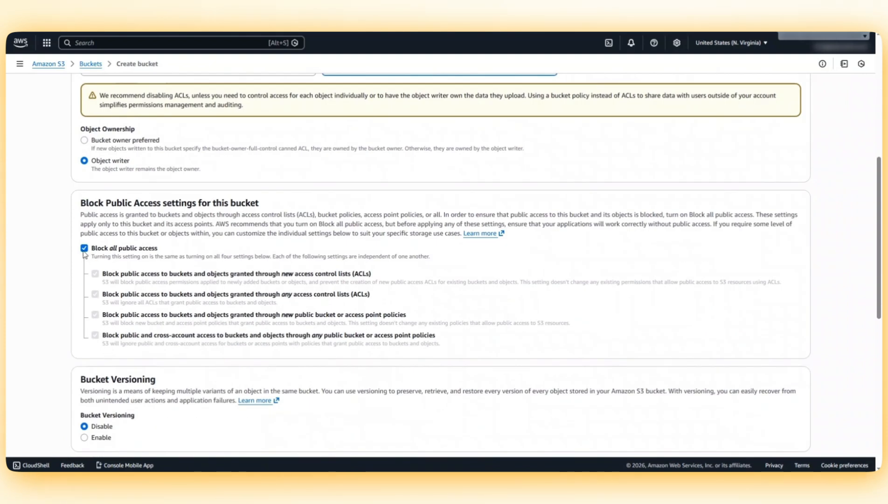
click(84, 248)
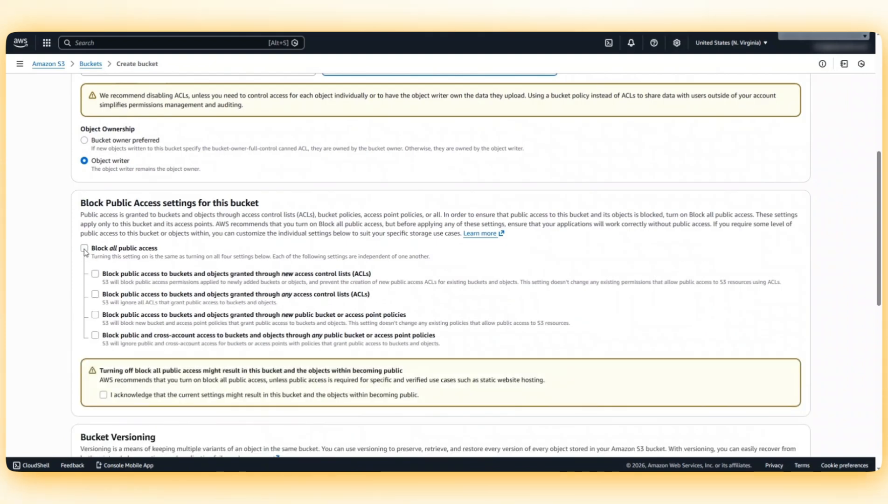
scroll(94, 243, down, 7)
scroll(102, 215, up, 3)
click(103, 207)
scroll(100, 299, down, 2)
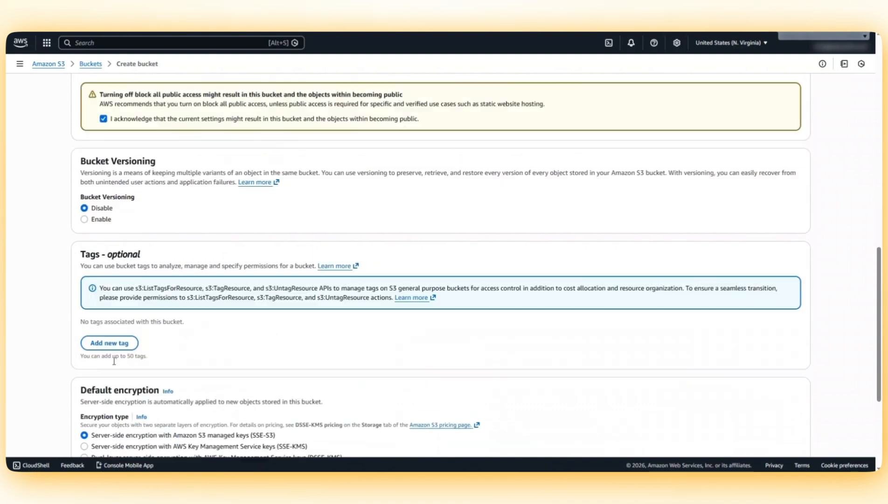
scroll(114, 361, down, 5)
click(808, 436)
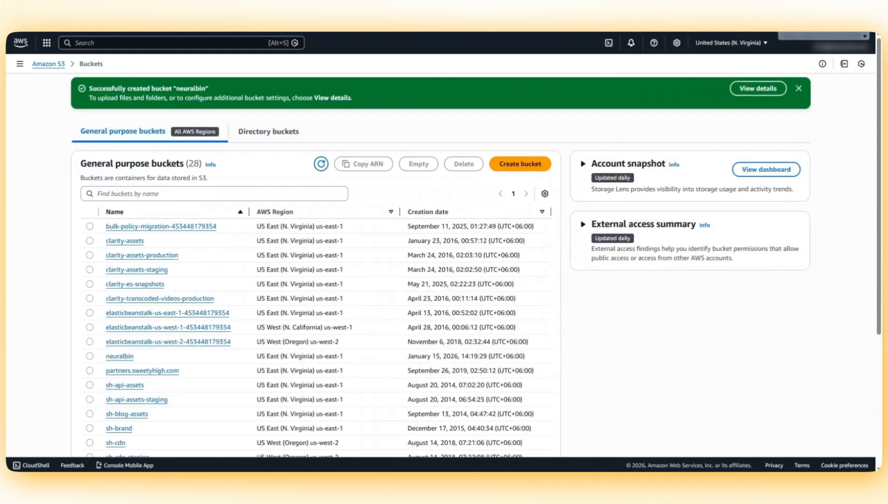
Open the neuralbin bucket and review its permissions
click(132, 227)
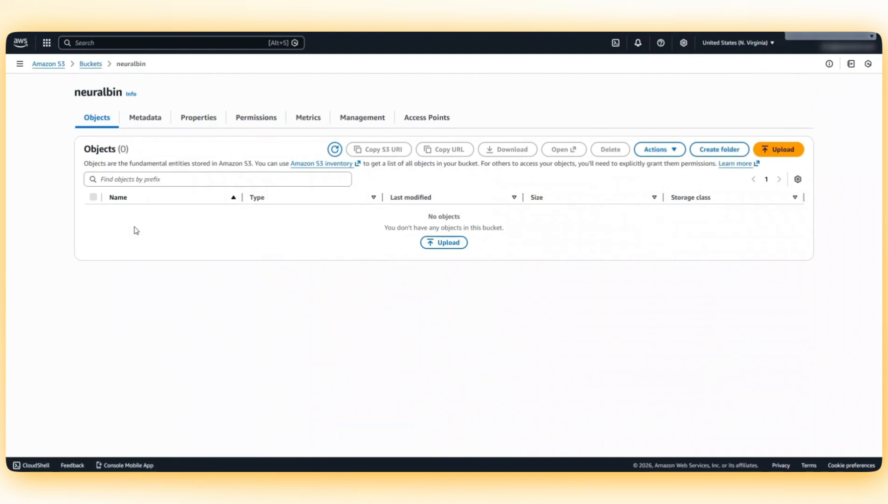
click(272, 116)
scroll(309, 299, down, 10)
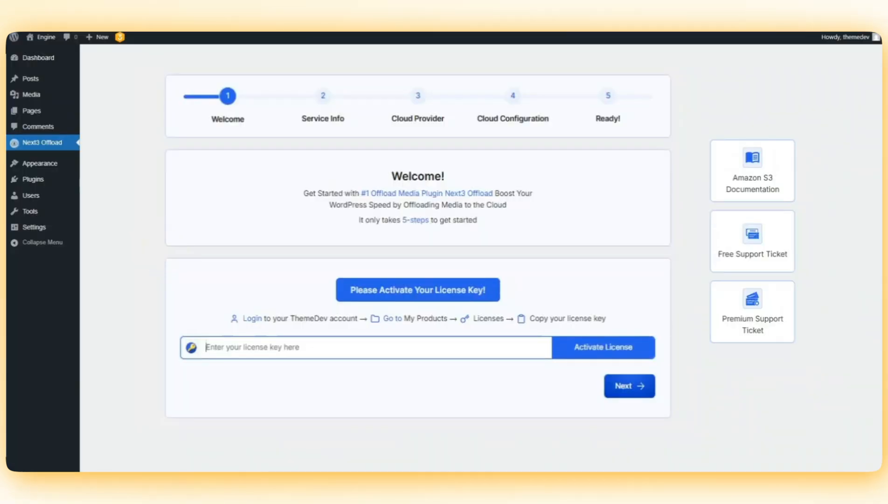
Switch to the Next3 Offload setup wizard in WordPress, paste the license key and activate the license
key(ctrl+v)
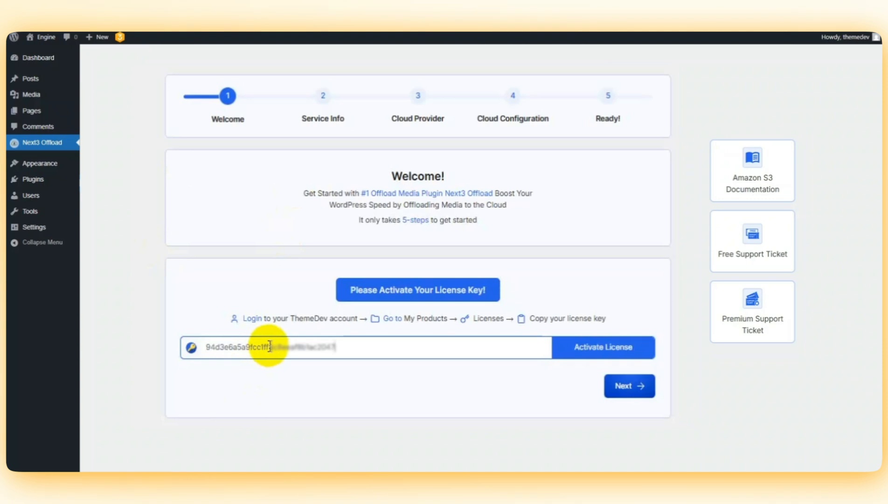
click(596, 353)
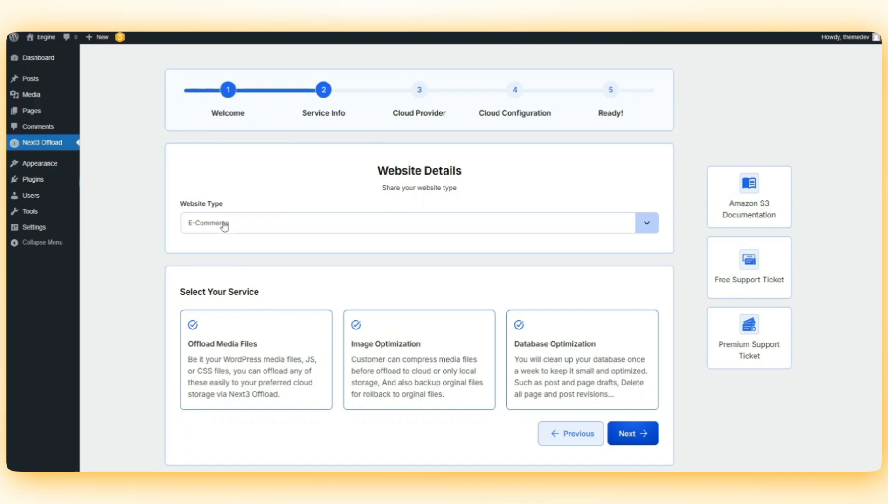
Choose E-Commerce as the website type and continue to the cloud provider settings
click(224, 224)
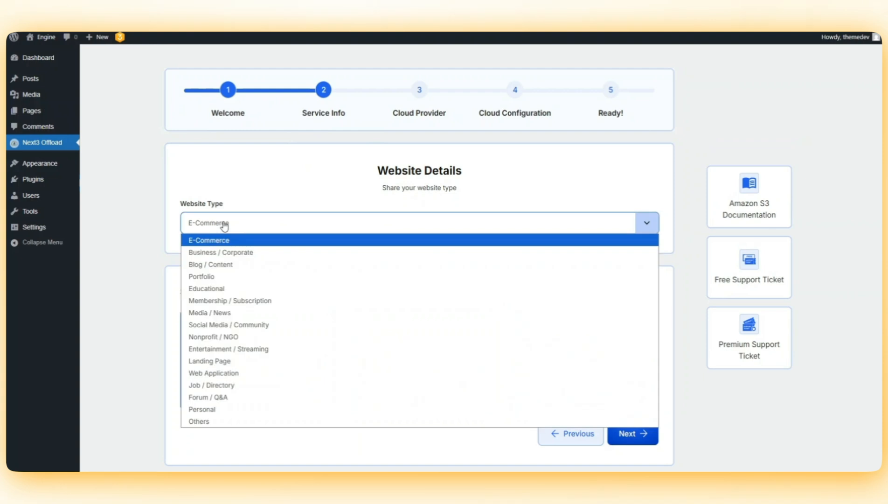
click(211, 240)
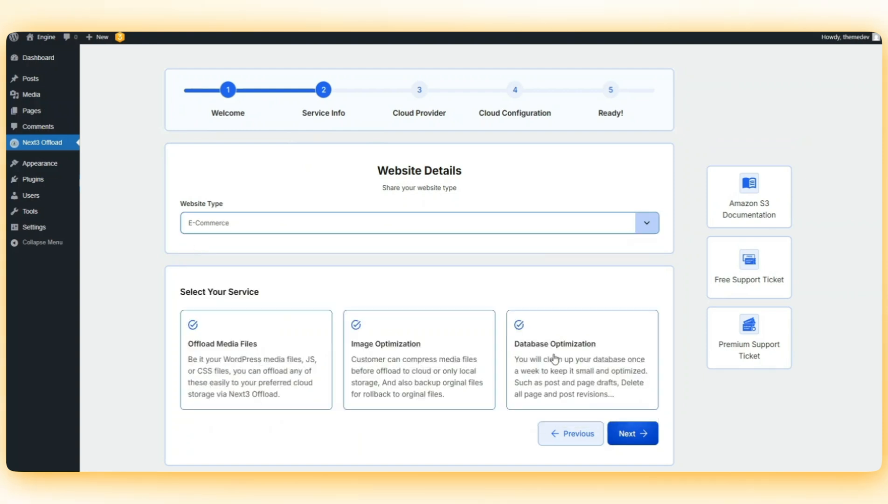
click(630, 434)
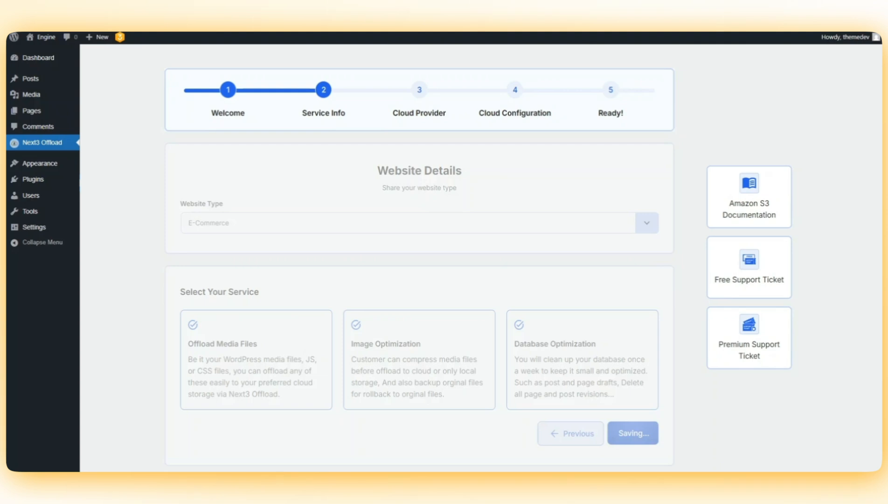
Look through the DigitalOcean Spaces and S3 Object Storage provider options
scroll(370, 121, down, 1)
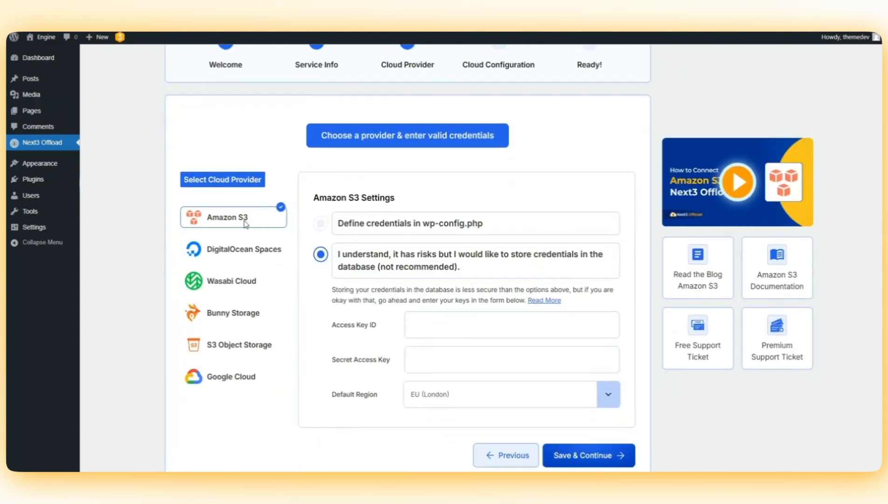
click(226, 254)
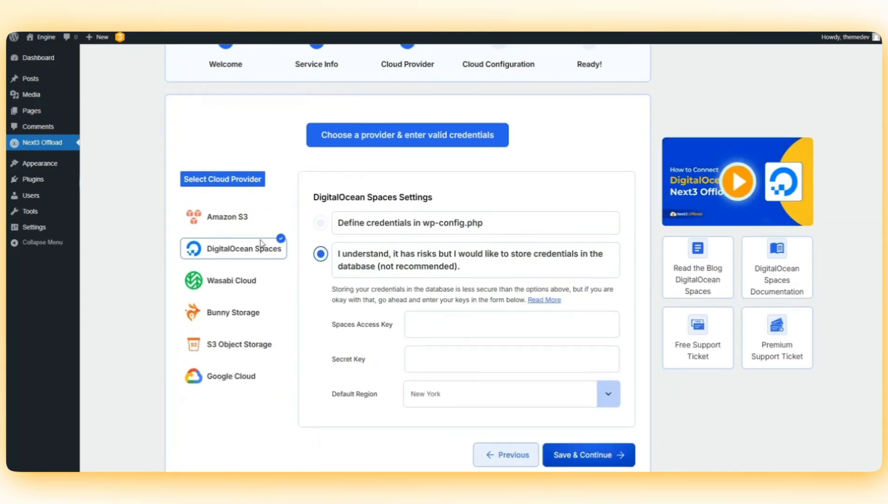
click(236, 344)
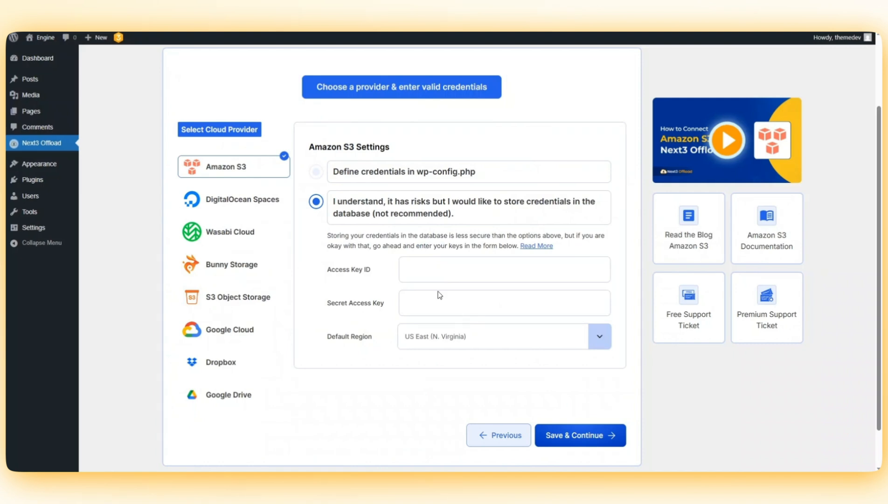
Copy the access key ID from the downloaded credentials file and paste it into the Amazon S3 Access Key ID field
click(408, 270)
click(412, 306)
click(373, 374)
click(623, 480)
double_click(372, 197)
right_click(370, 196)
click(394, 224)
click(422, 272)
right_click(422, 271)
click(454, 306)
click(454, 304)
Copy the secret access key from the credentials file and paste it into the Secret Access Key field
key(alt+Tab)
drag(363, 206, 511, 207)
key(ctrl+c)
key(alt+Tab)
key(ctrl+v)
Set the default region to US East (N. Virginia) and save the Amazon S3 provider settings
click(599, 336)
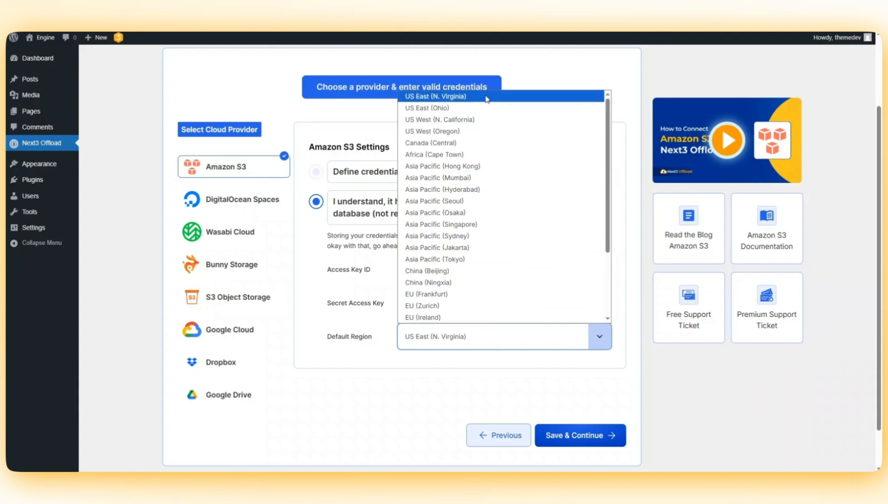
click(486, 97)
click(619, 441)
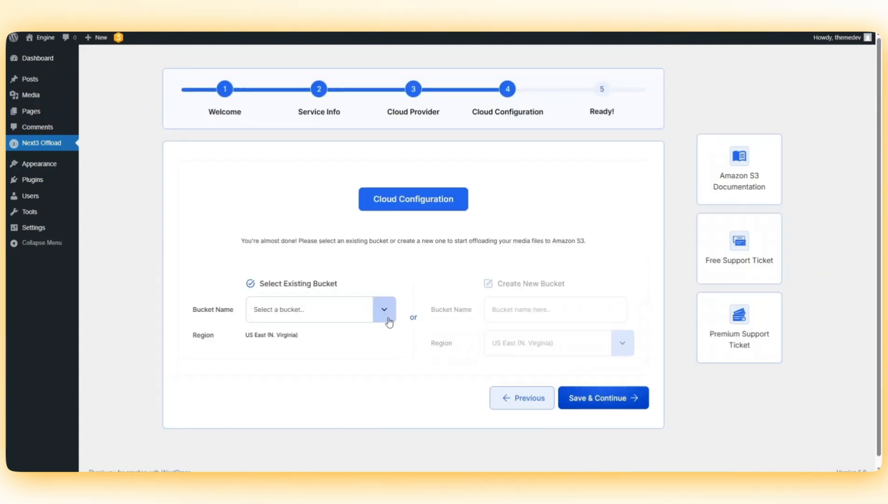
Select the existing neuralbin bucket, save the cloud configuration, and go to the Next3 Offload dashboard
click(387, 319)
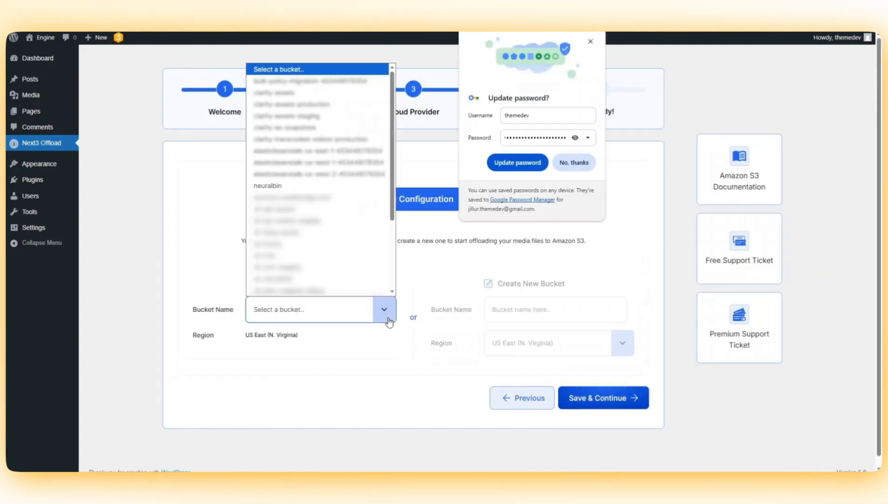
click(280, 185)
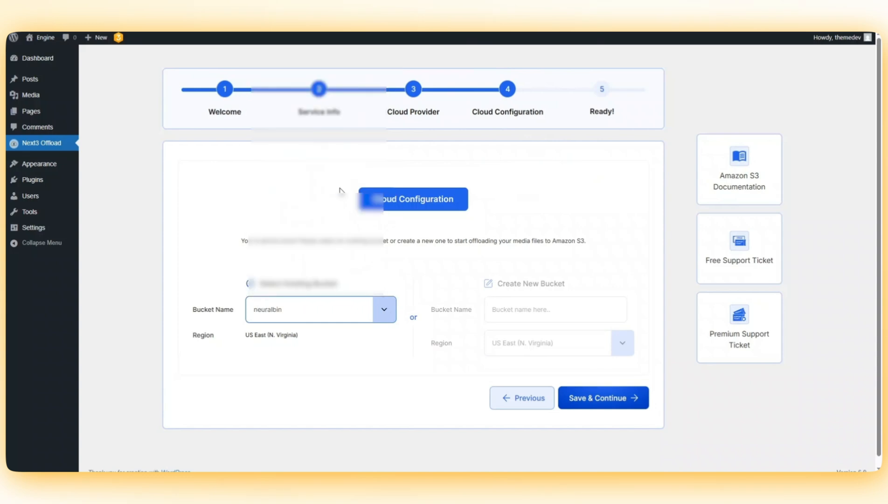
click(647, 403)
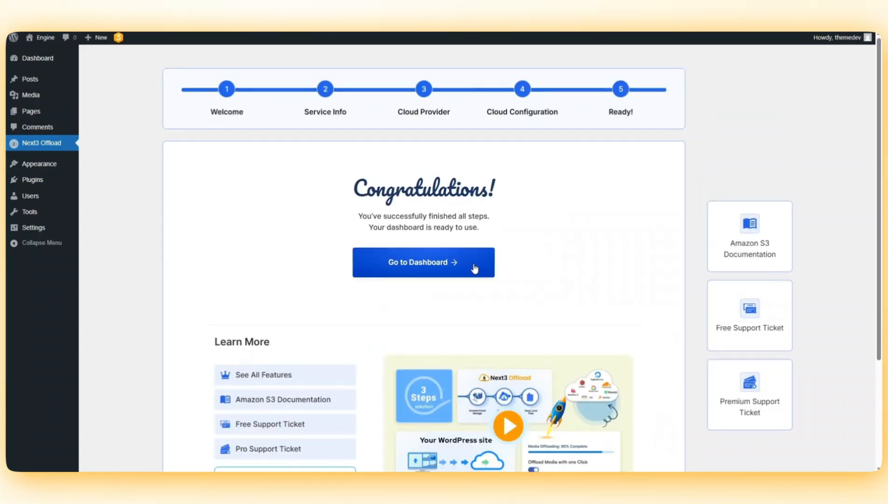
click(474, 268)
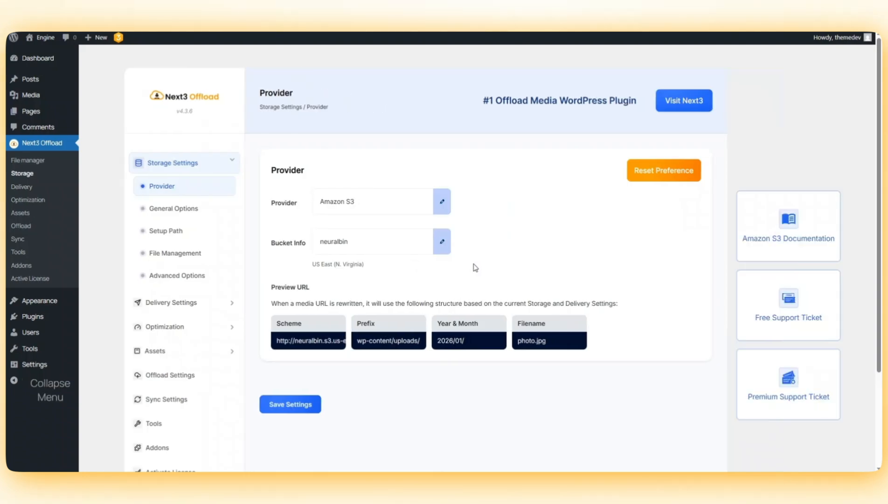
Review the storage advanced options, the Cloudflare, CloudFront and Other delivery providers, and the delivery advanced options
click(213, 281)
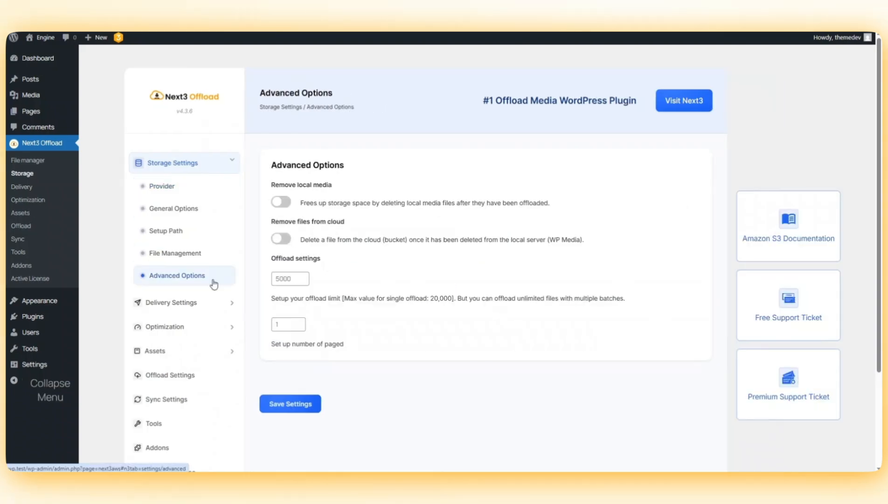
click(204, 302)
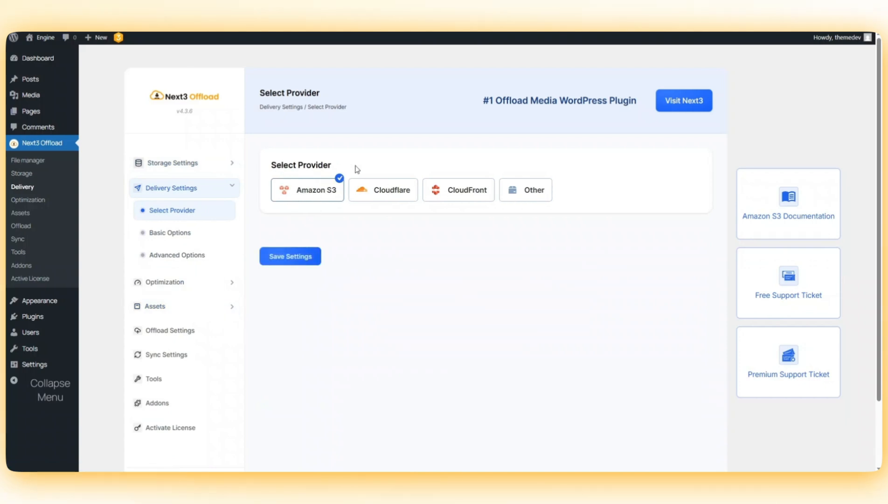
click(378, 197)
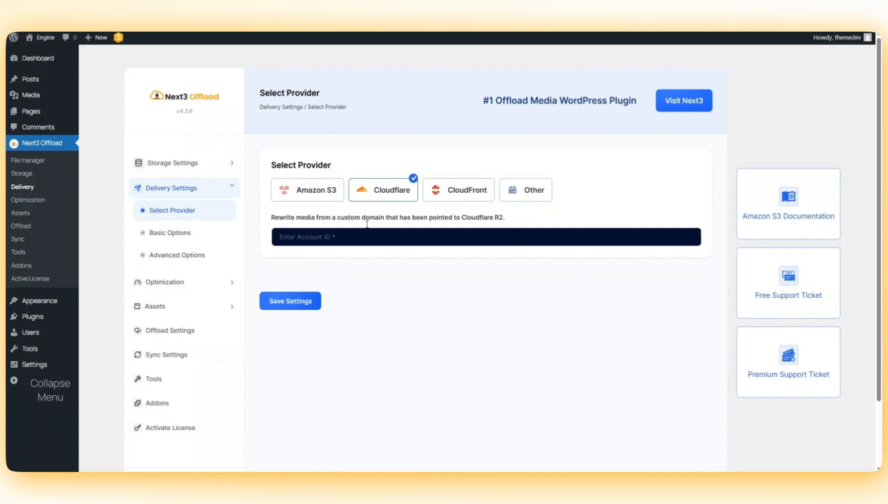
click(448, 190)
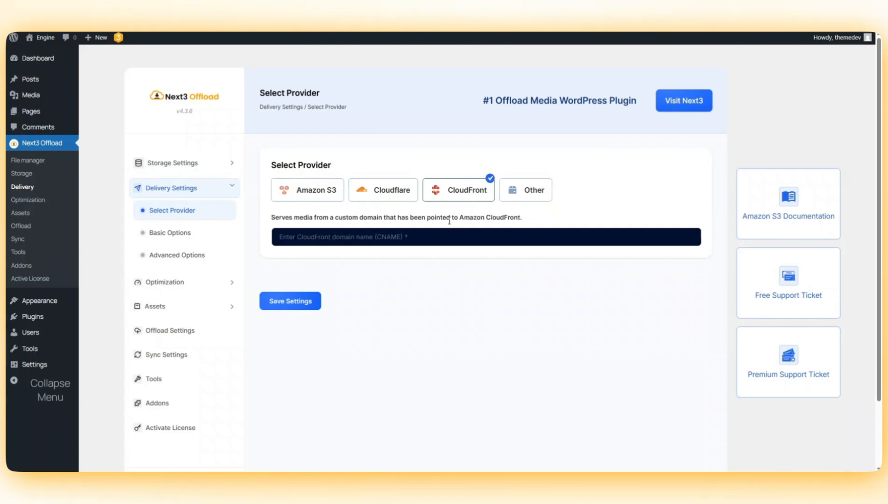
click(522, 195)
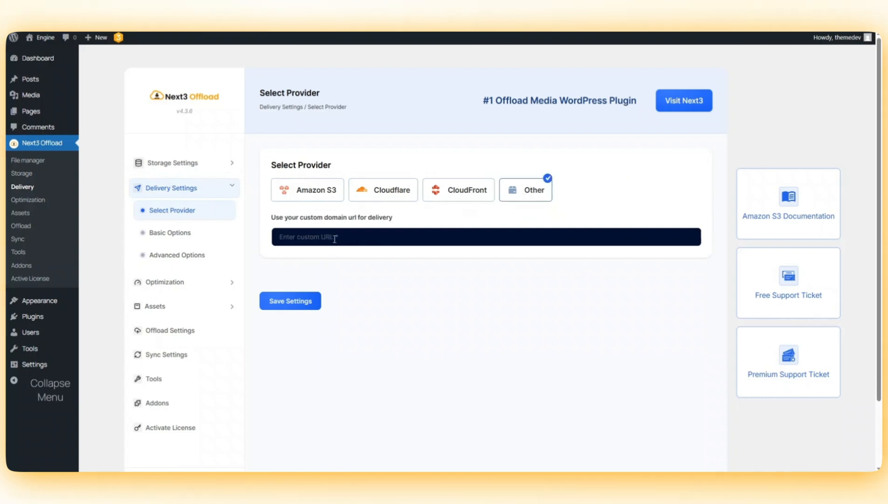
click(322, 196)
click(177, 255)
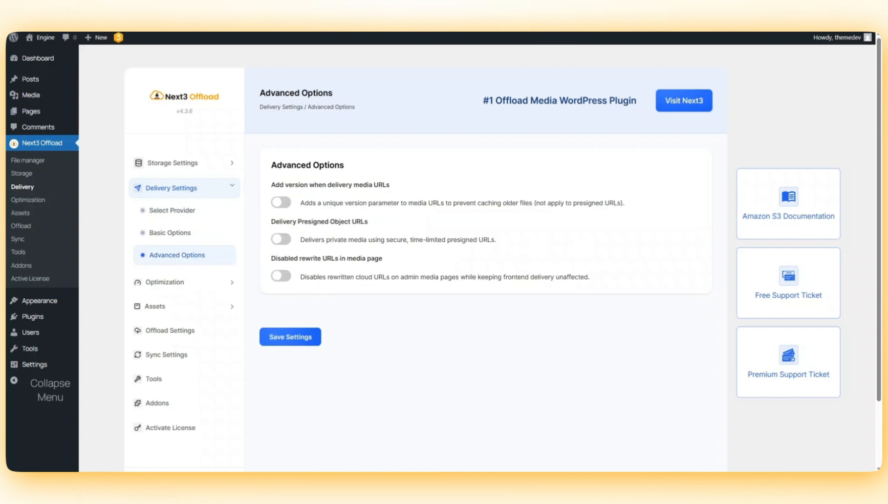
Upload neural.png from the bin folder to the WordPress media library
mouse_move(35, 96)
click(111, 110)
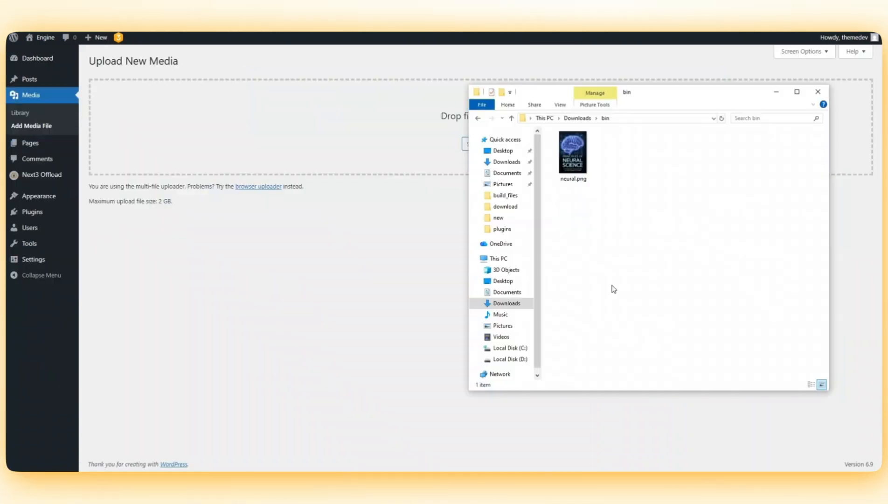
drag(573, 154, 420, 142)
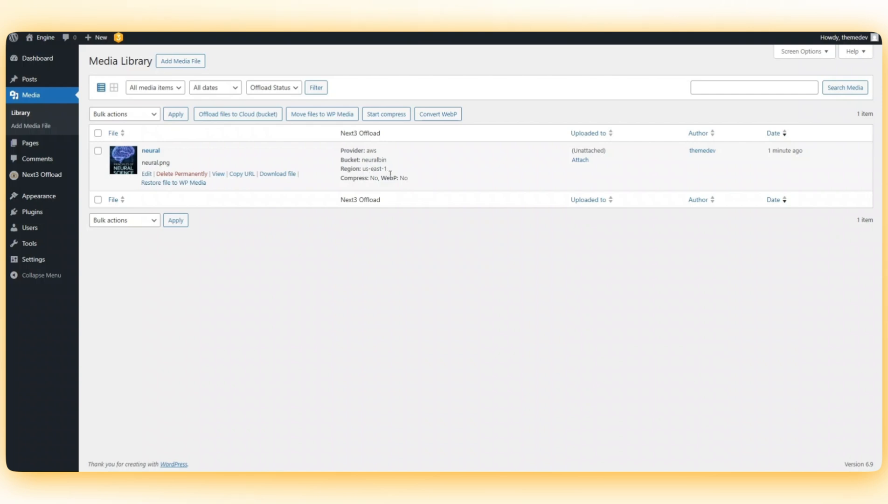
Copy the neural media file's URL and open it in a new browser tab
click(239, 175)
key(ctrl+t)
key(ctrl+v)
key(Return)
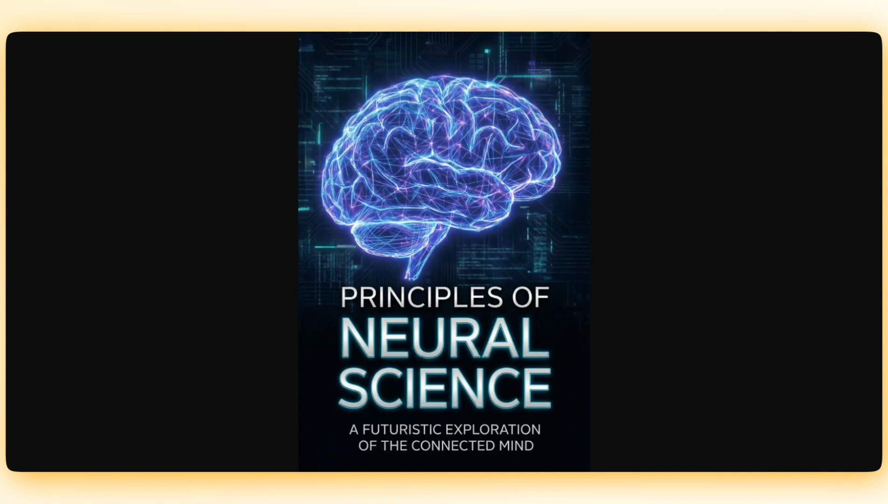
Turn on Block all public access for the neuralbin bucket in AWS and confirm the change
key(ctrl+shift+Tab)
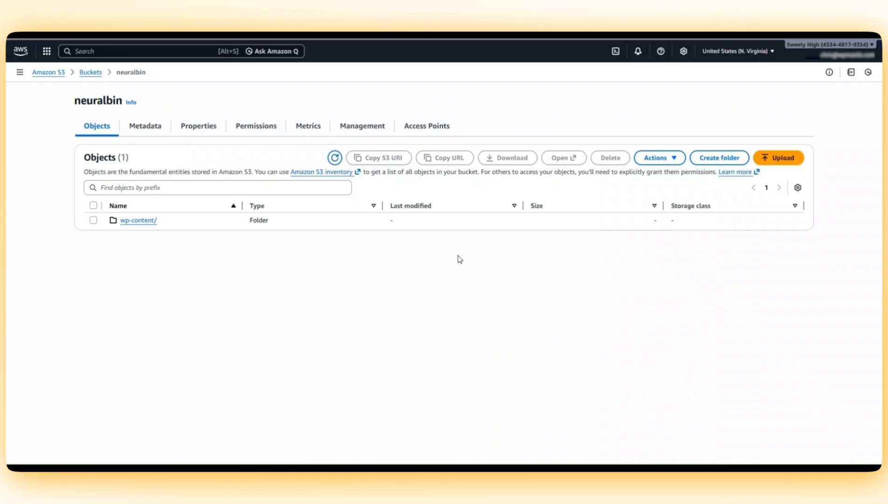
click(258, 128)
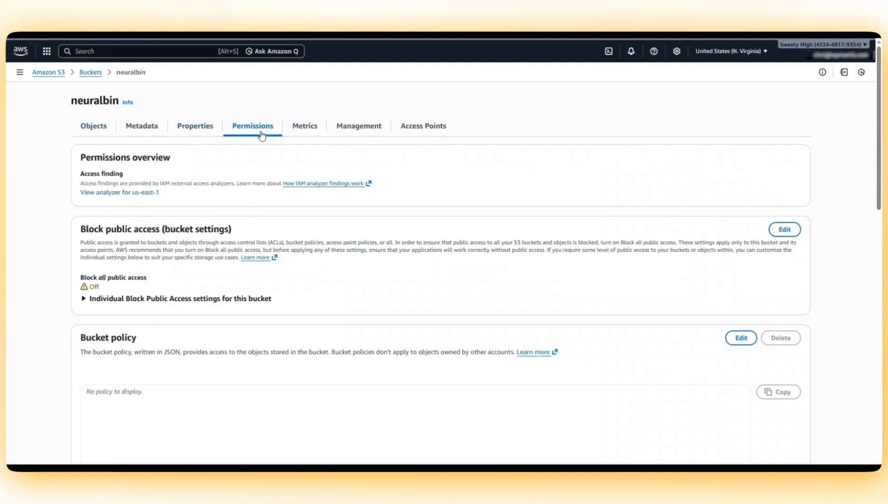
click(83, 298)
click(785, 229)
click(87, 174)
click(810, 302)
click(417, 282)
text(confirm)
click(565, 312)
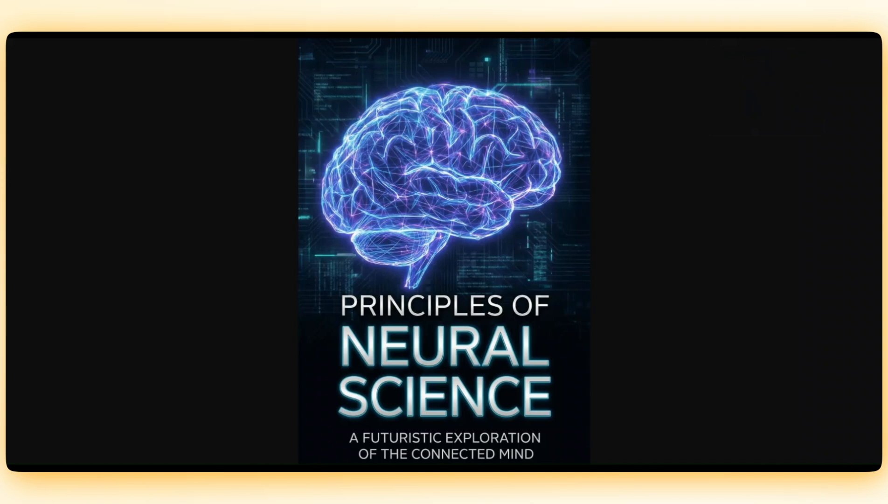
Reload the neural.png URL in the browser to check whether the file is publicly accessible
click(409, 34)
key(Return)
double_click(56, 71)
click(385, 138)
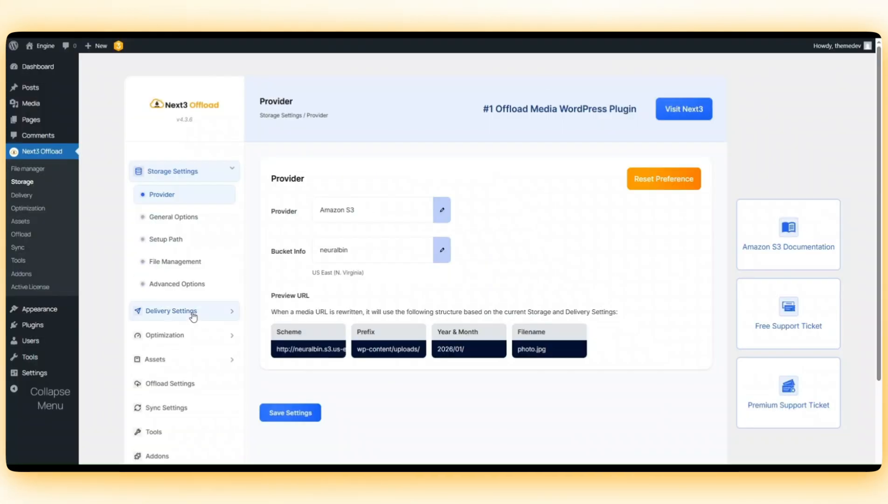
Enable Delivery Presigned Object URLs in the advanced delivery settings of Next3 Offload and save the settings
click(192, 312)
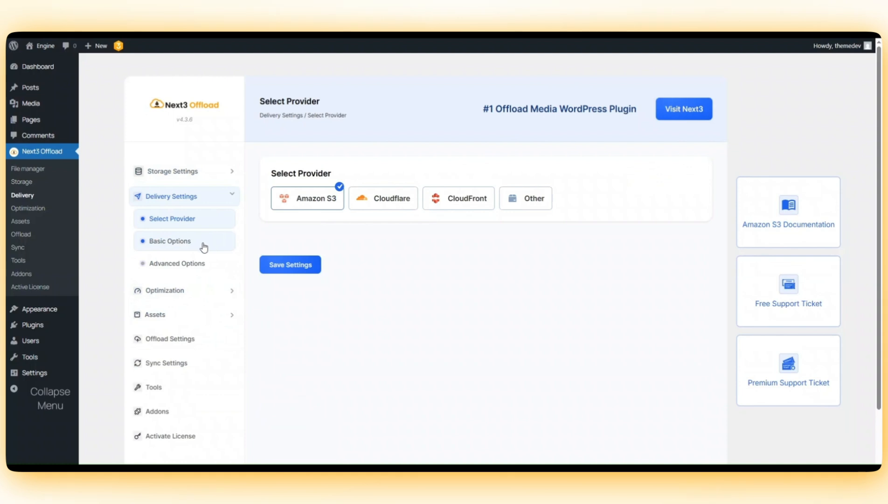
click(202, 263)
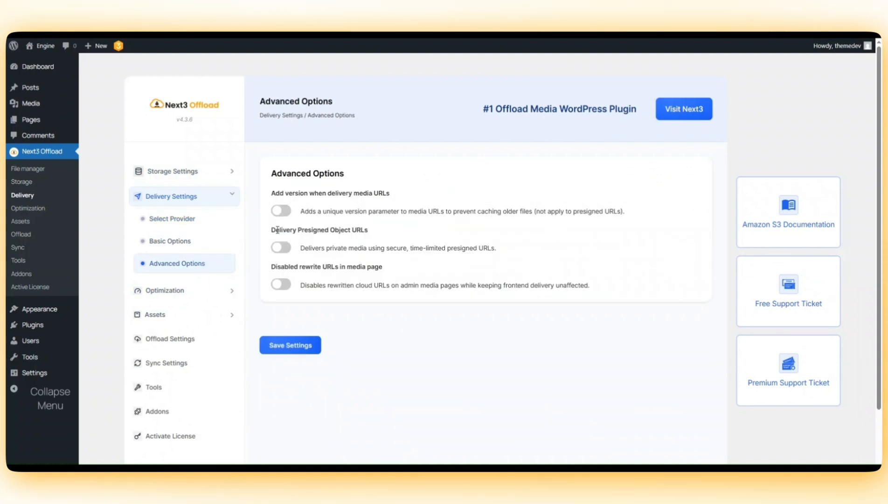
click(283, 248)
click(308, 345)
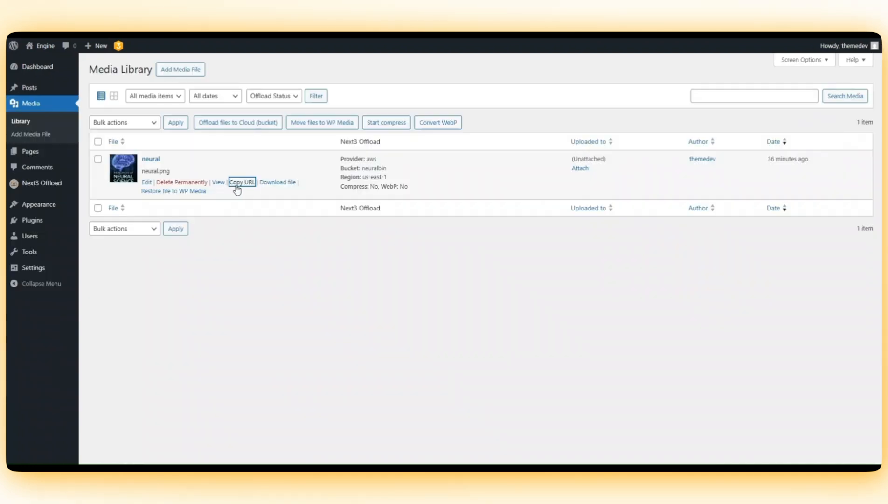
Copy the neural media file's presigned URL and load it in the browser tab with the direct file link
click(243, 183)
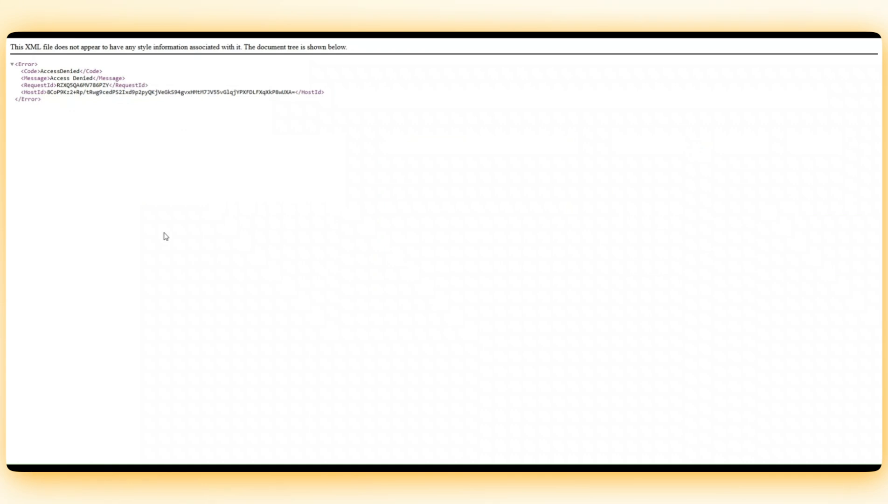
key(ctrl+l)
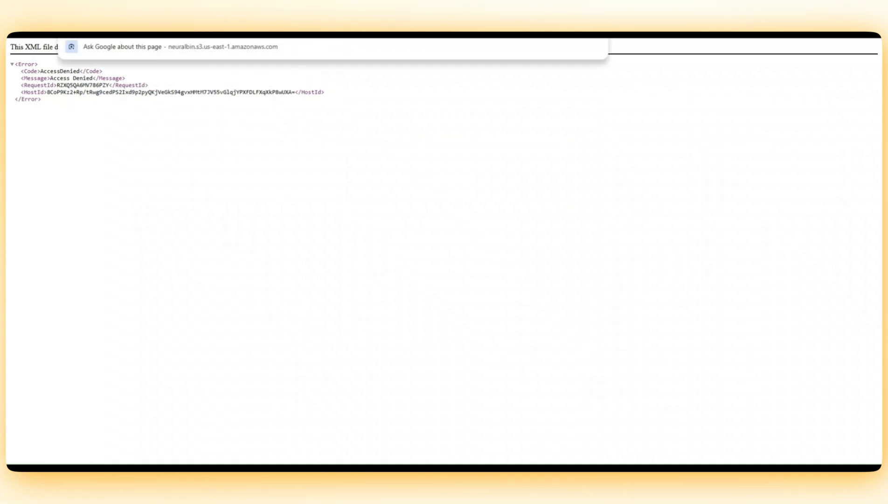
key(ctrl+v)
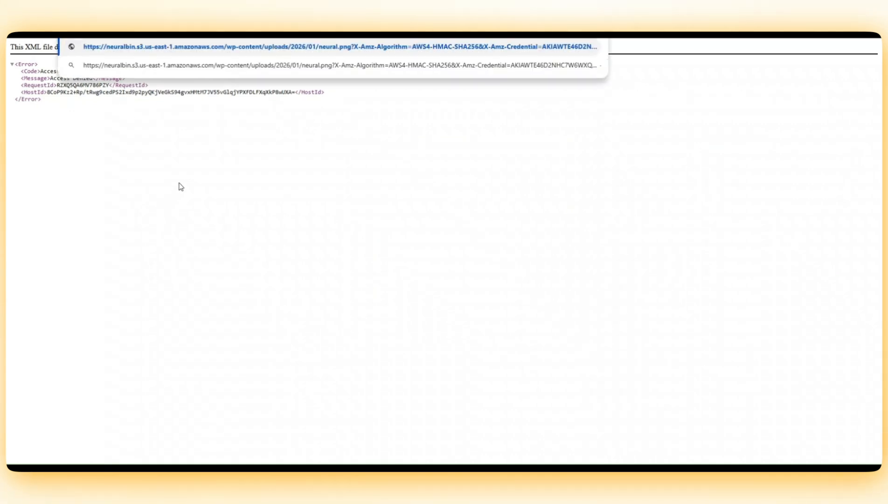